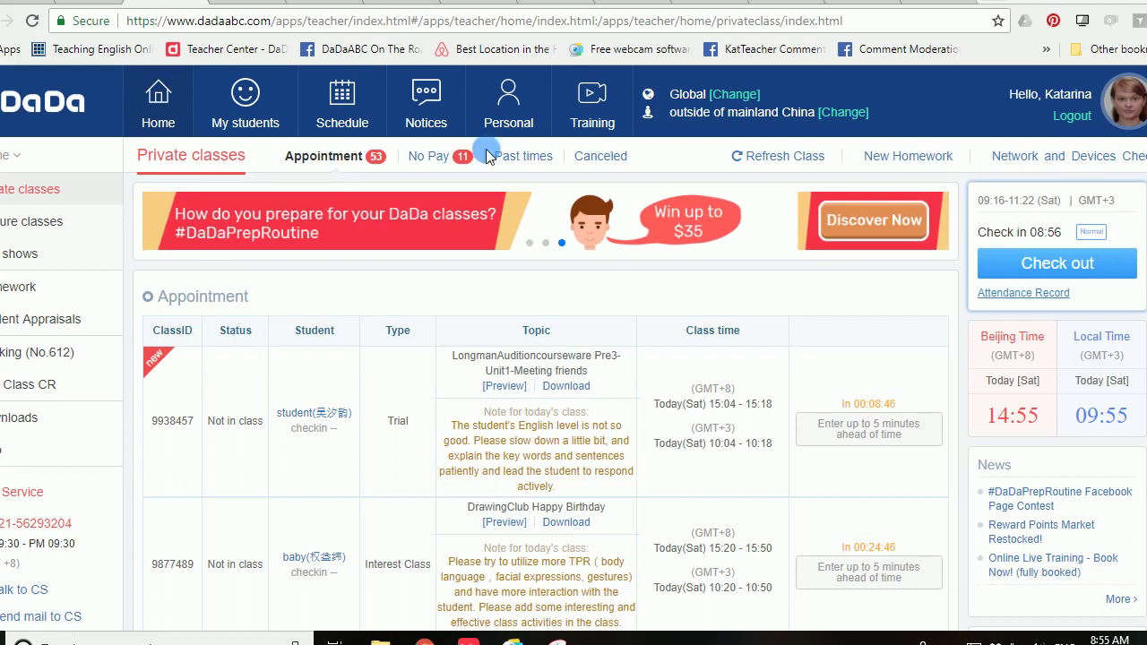
- Show the No Pay list of unpaid private classes
click(425, 155)
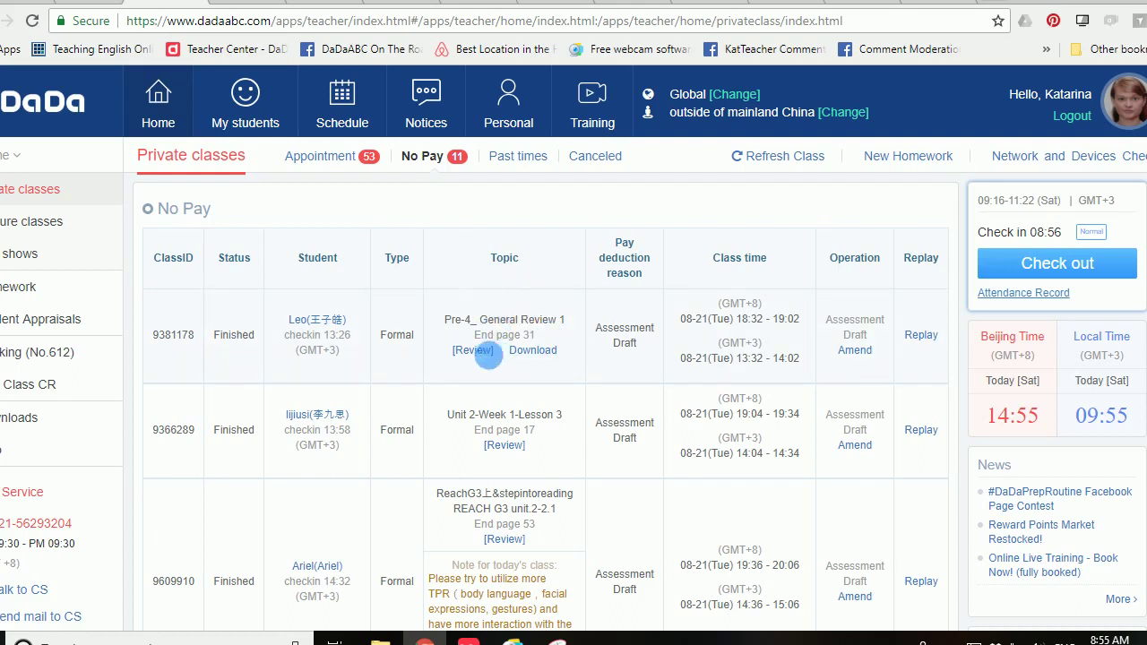
- Preview the Pre-4_ General Review 1 courseware and show page 10 of 51, 'Fun with words'
click(474, 352)
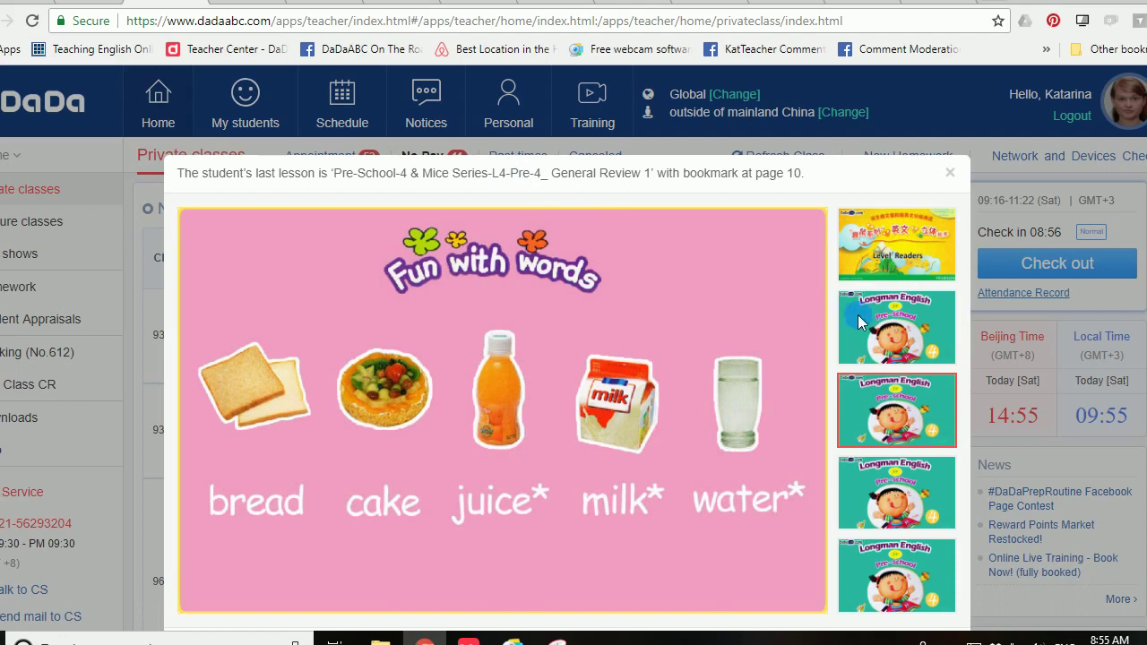
scroll(859, 322, down, 1)
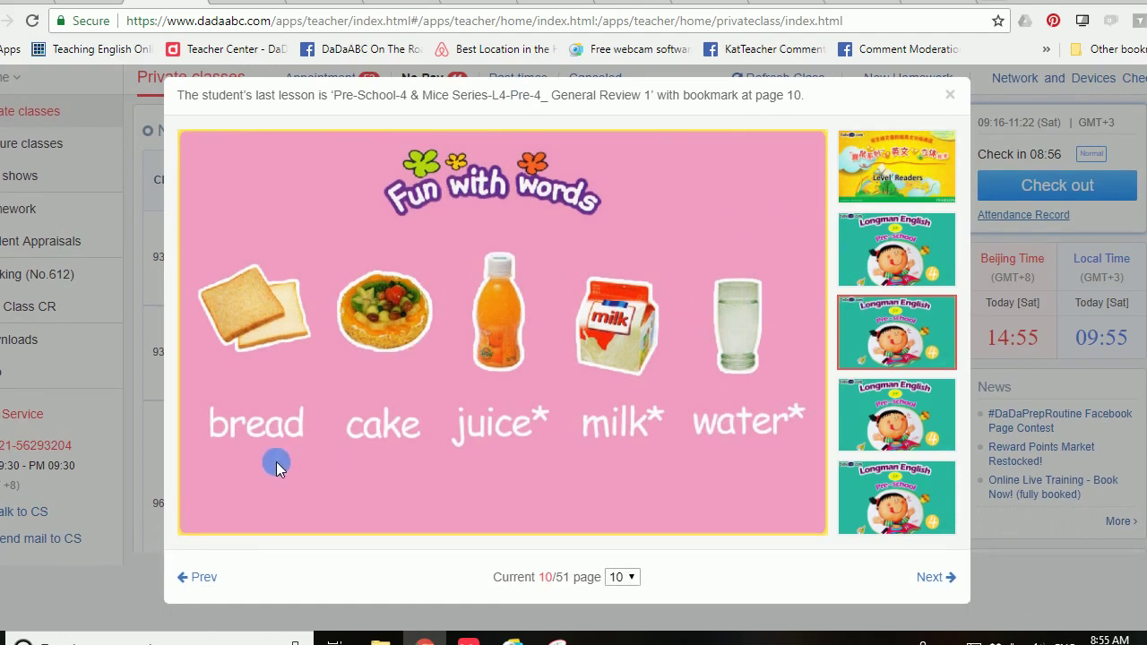
click(199, 578)
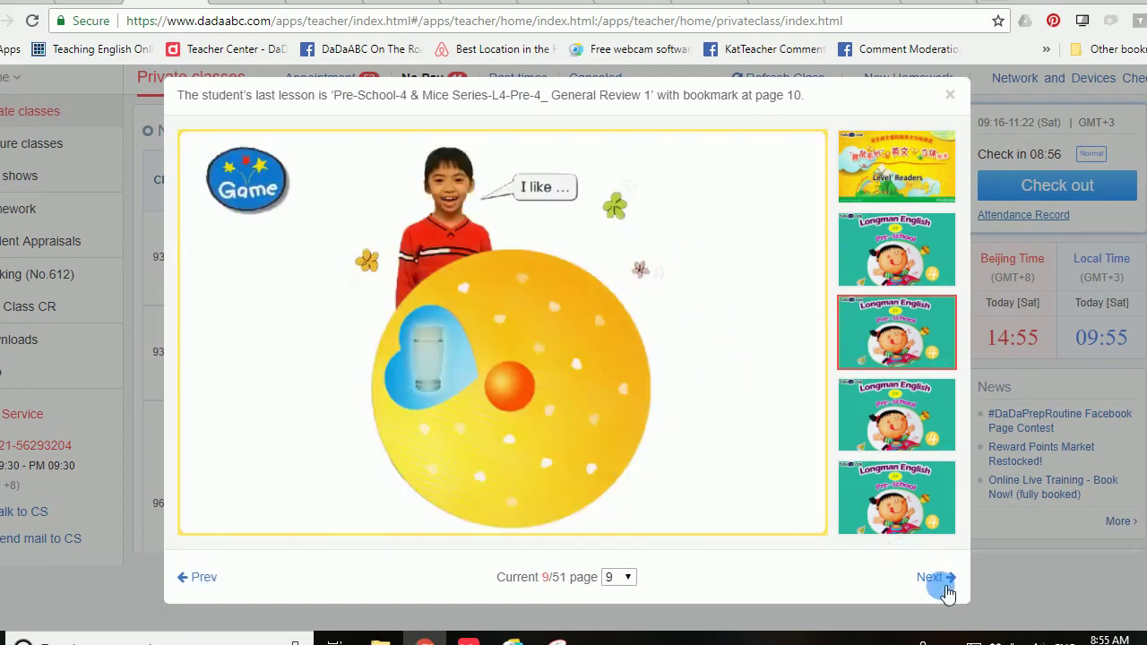
click(936, 578)
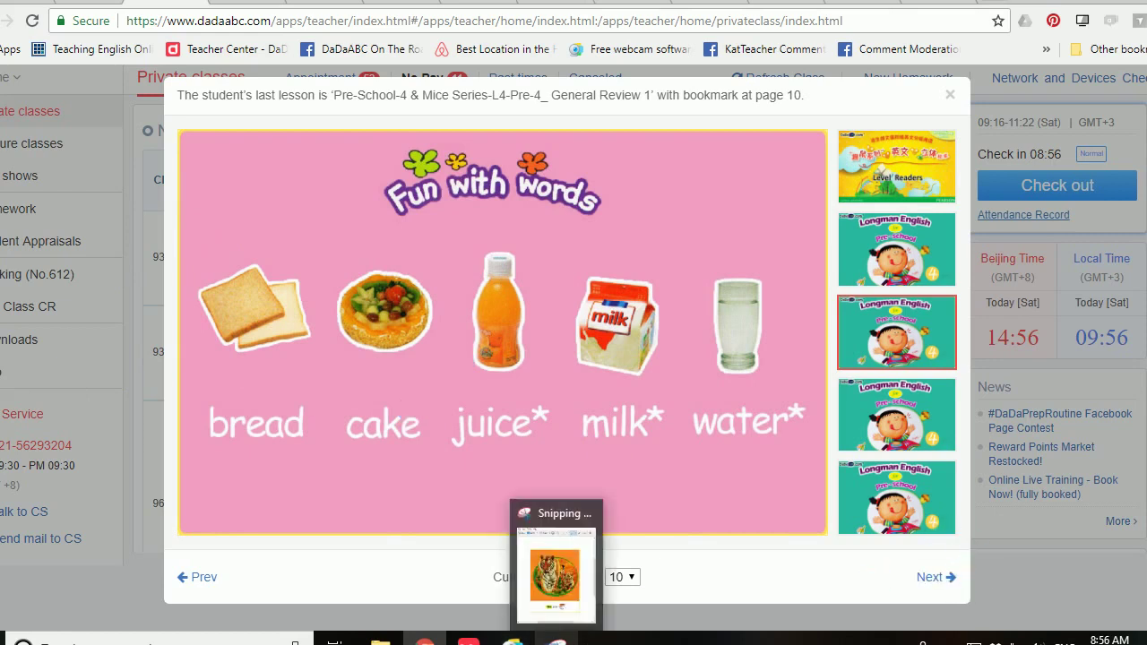
- Launch Snipping Tool by searching for 'snipping'
click(556, 640)
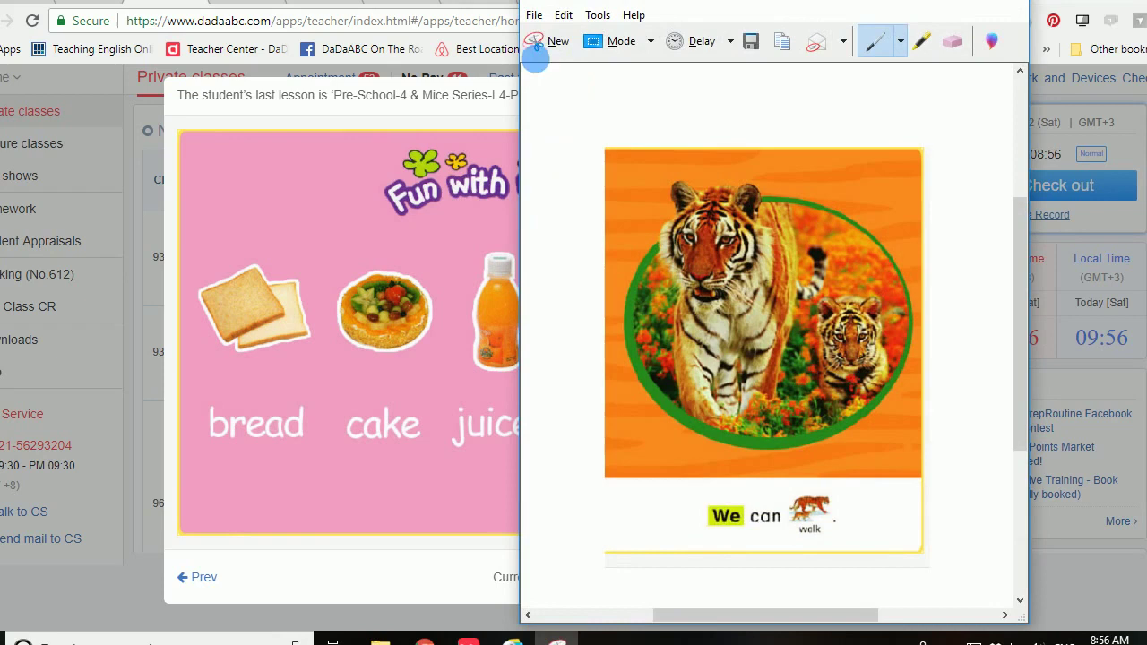
drag(705, 4, 524, 36)
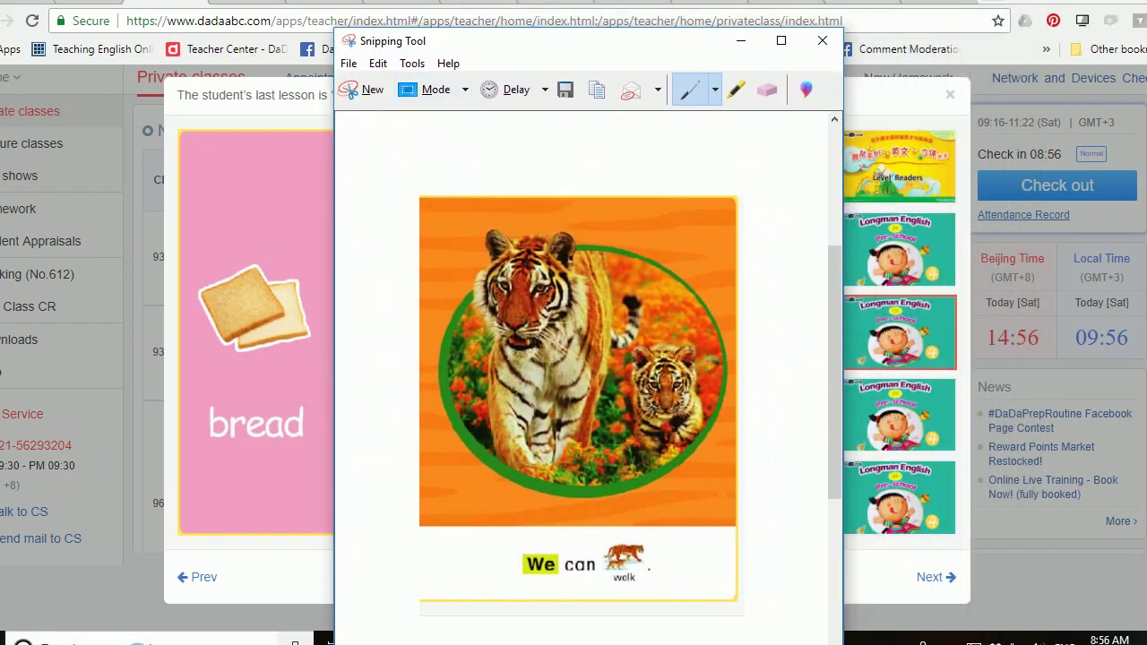
click(130, 640)
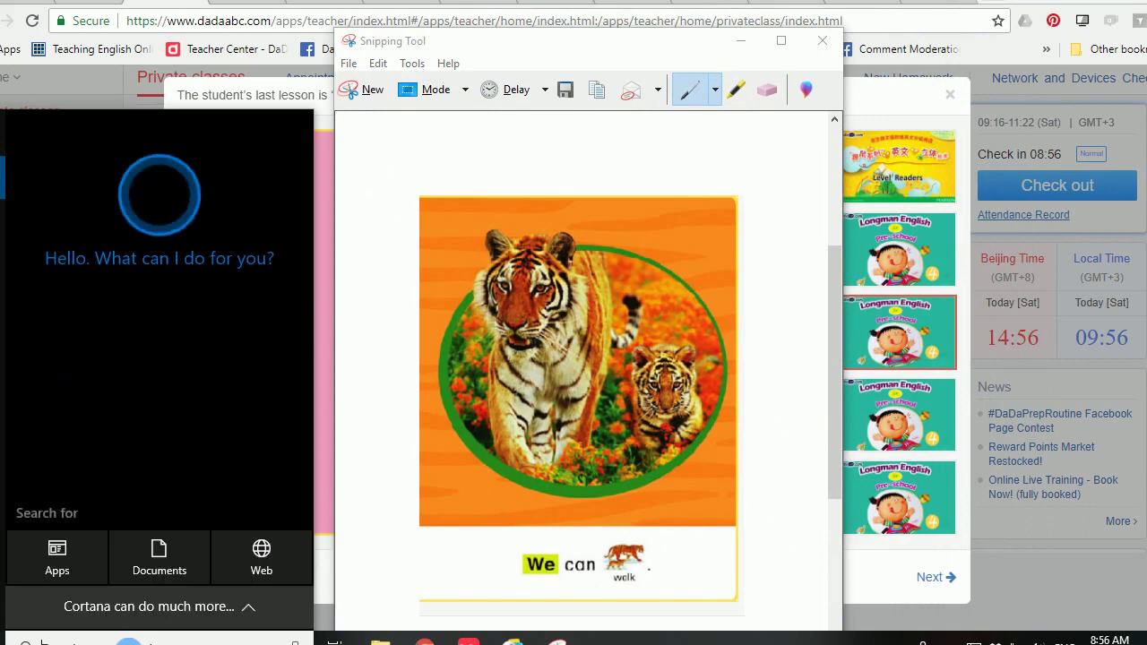
text(snipping)
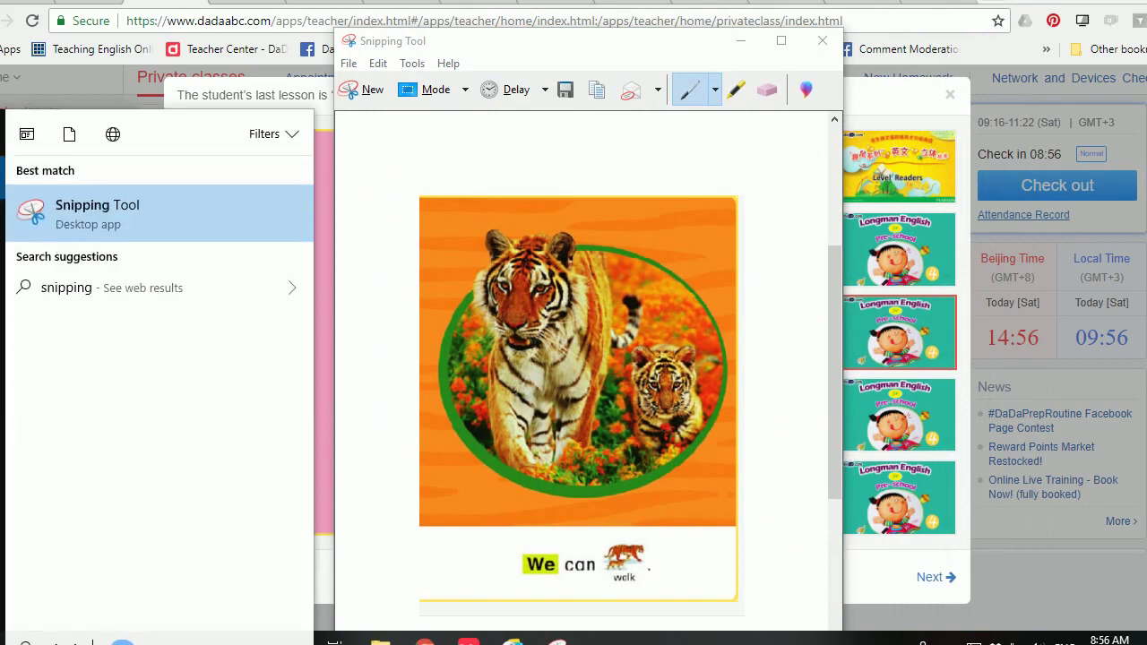
click(175, 218)
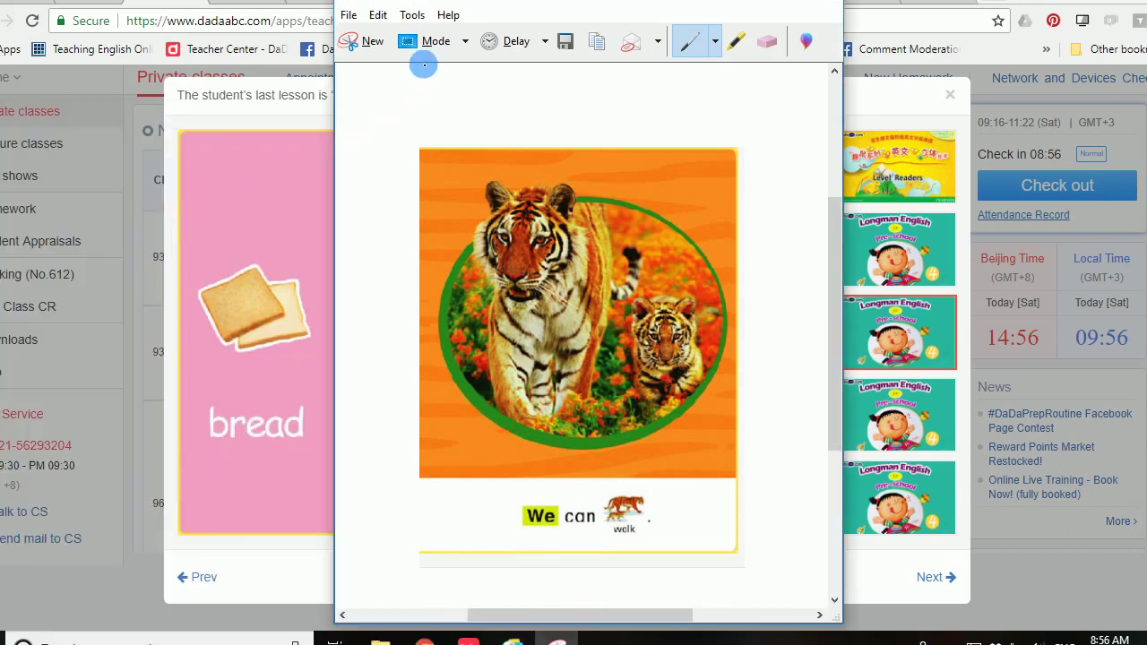
- Snip the bread, cake, juice, milk and water pictures with their words
click(363, 49)
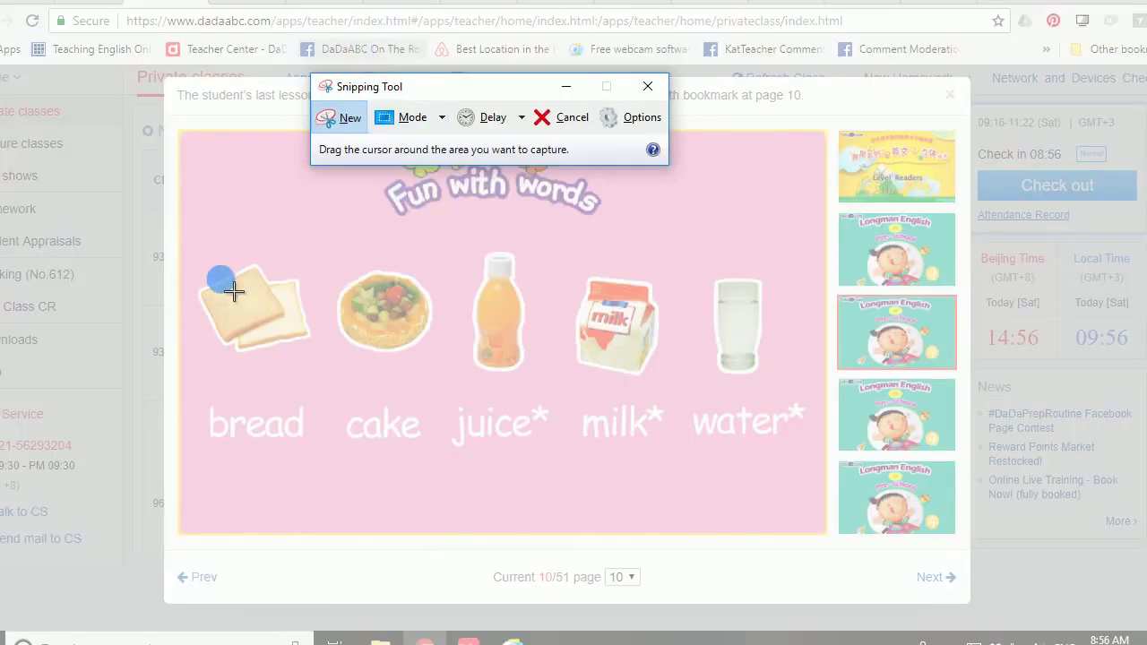
drag(198, 215, 837, 497)
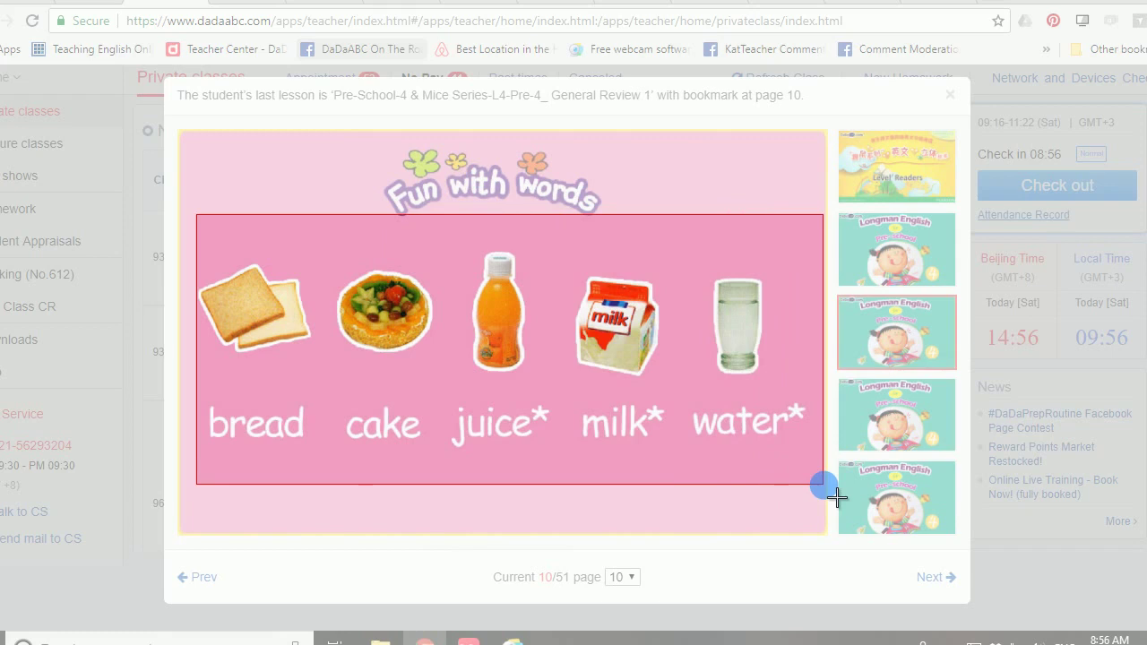
drag(836, 497, 827, 486)
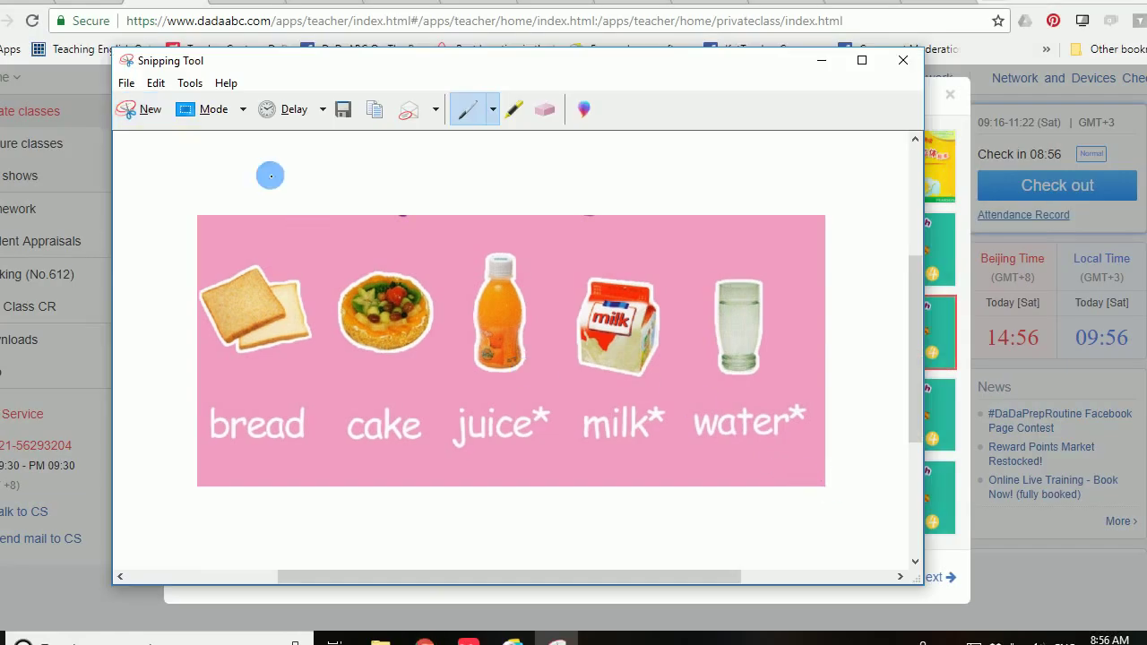
- Highlight the bread picture and the words cake to water, then erase those marks
click(343, 110)
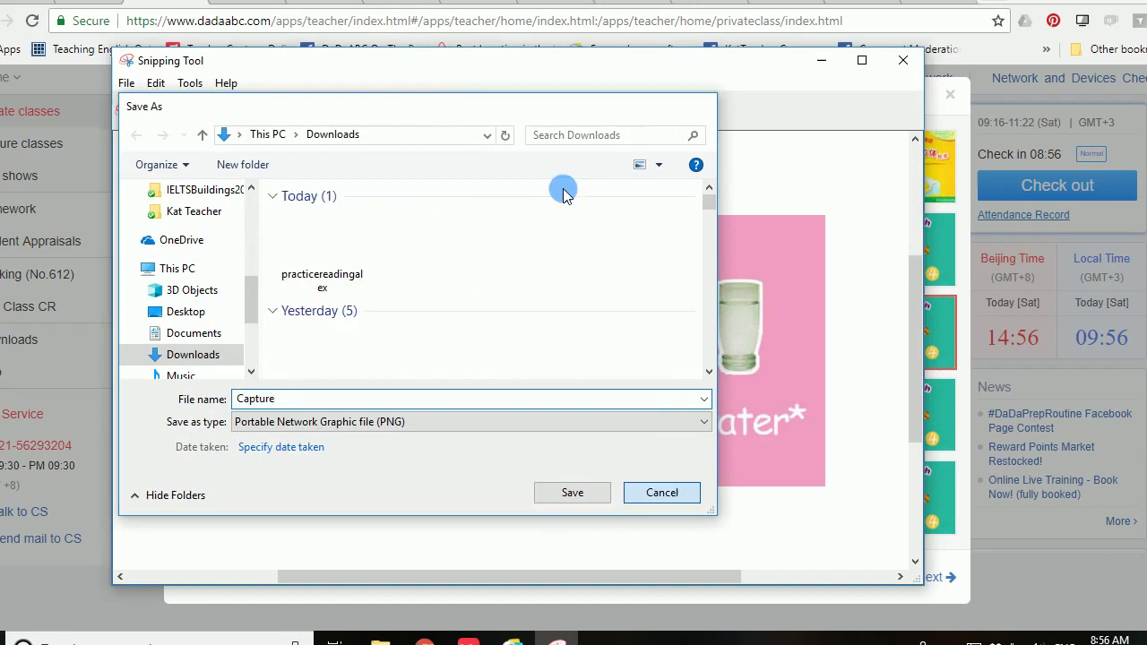
key(Escape)
click(515, 106)
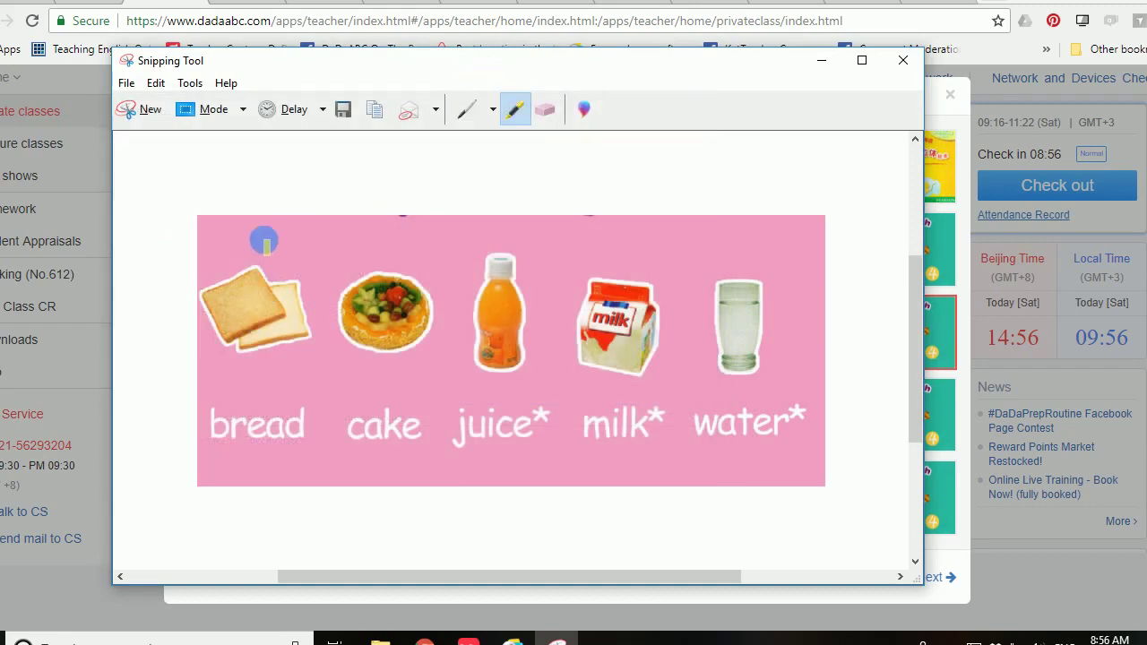
mouse_move(264, 240)
mouse_down()
mouse_move(177, 402)
mouse_move(313, 479)
mouse_move(340, 326)
mouse_move(280, 255)
mouse_up()
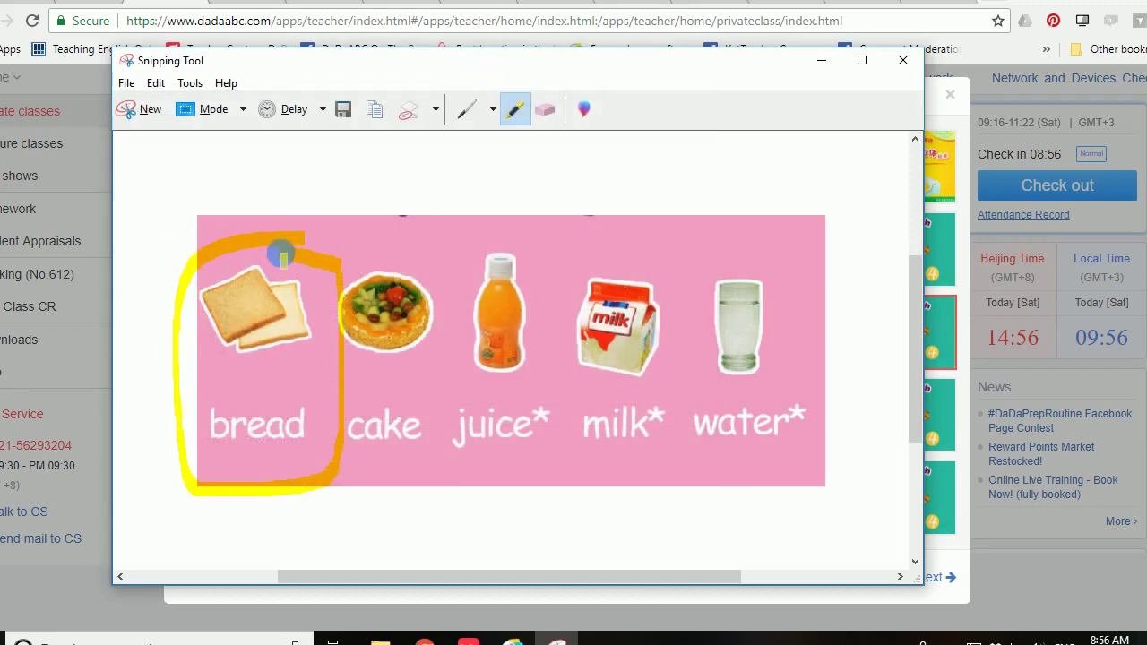
mouse_move(332, 438)
mouse_down()
mouse_move(412, 424)
mouse_move(822, 440)
mouse_move(453, 423)
mouse_up()
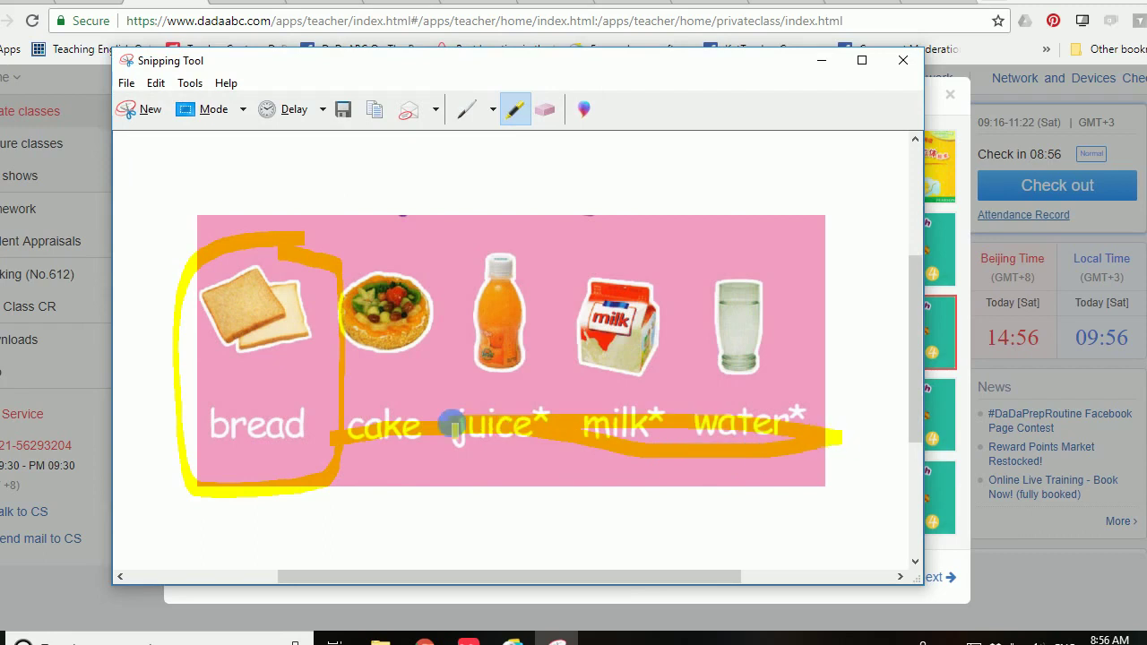
click(546, 109)
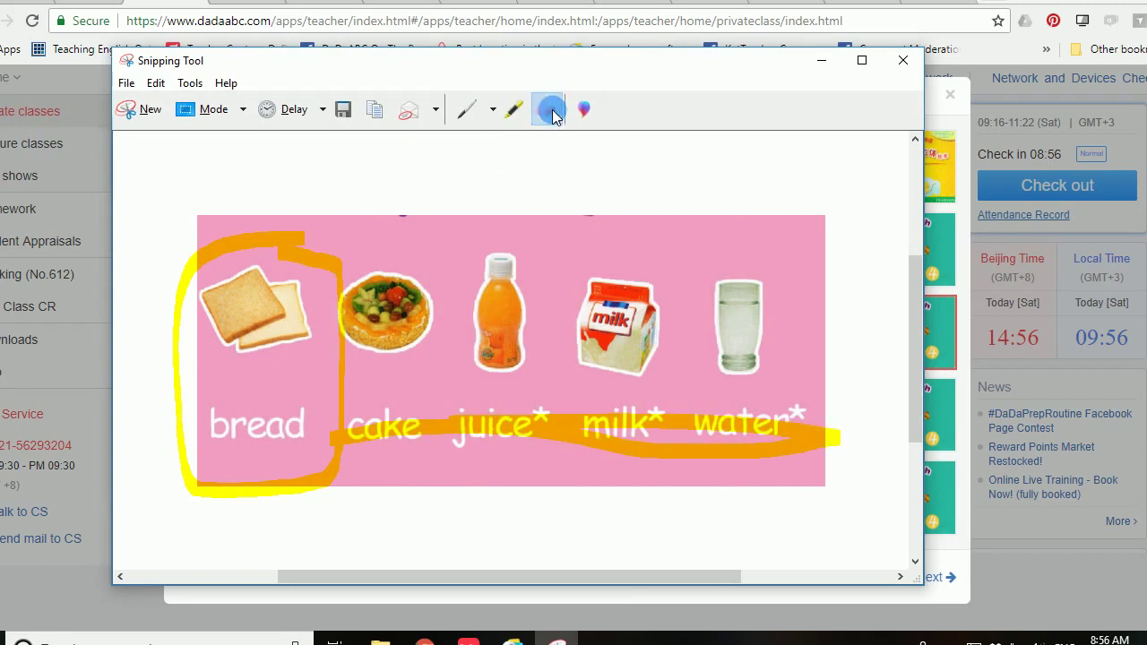
click(545, 415)
click(309, 258)
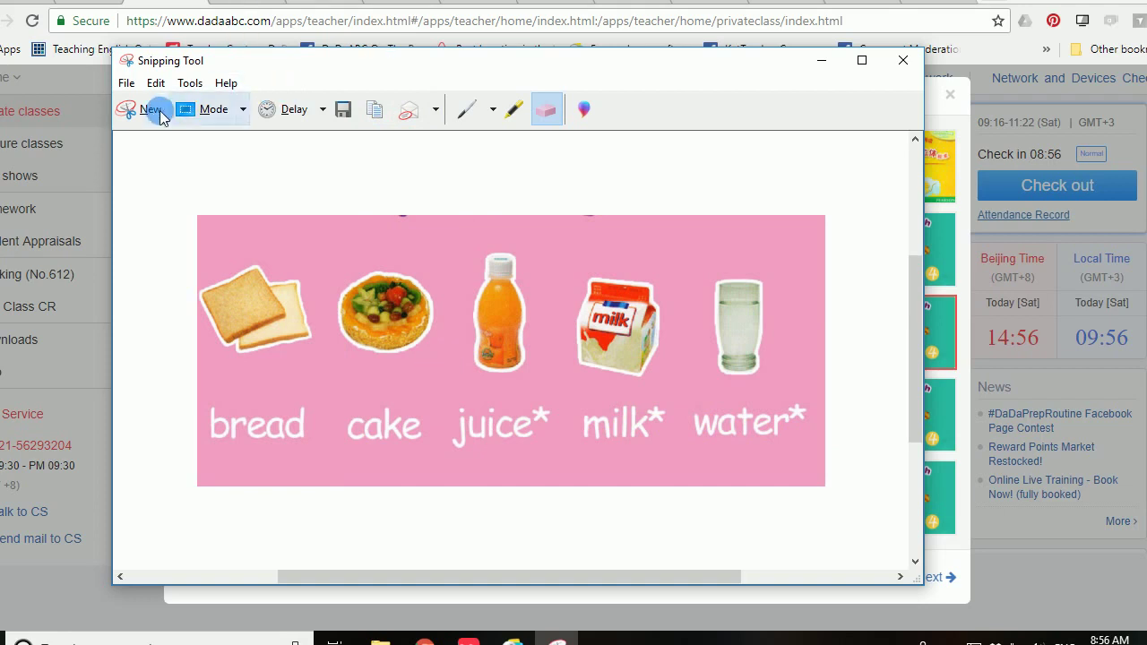
- Save the snip in Downloads as the PNG image 'leoreview'
click(341, 109)
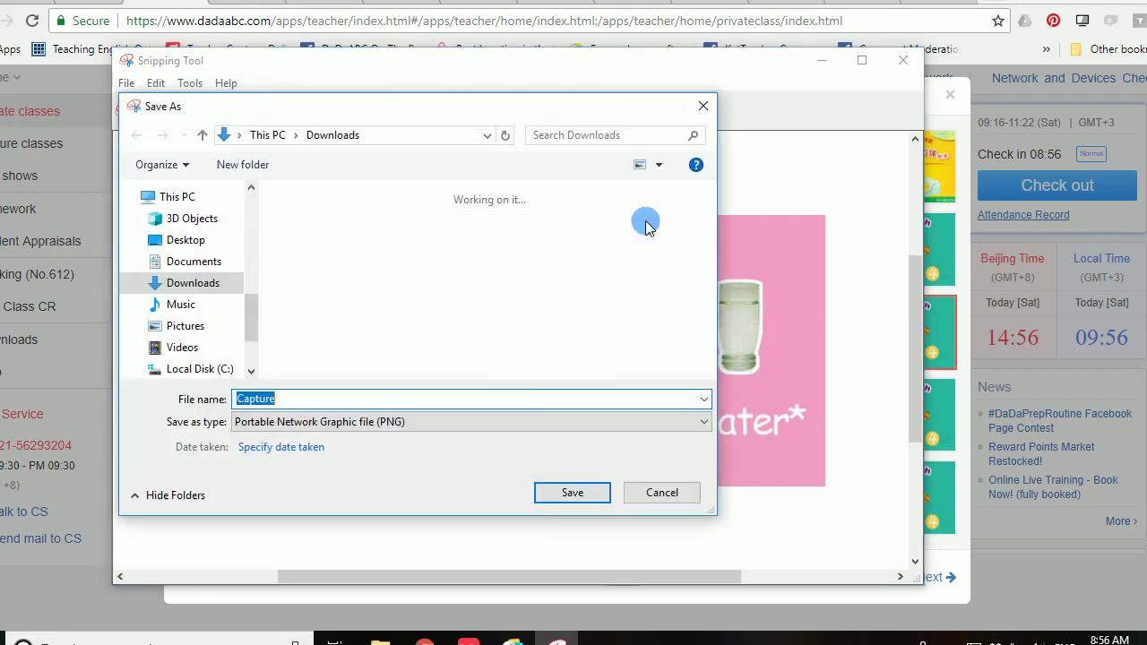
text(leoreadin)
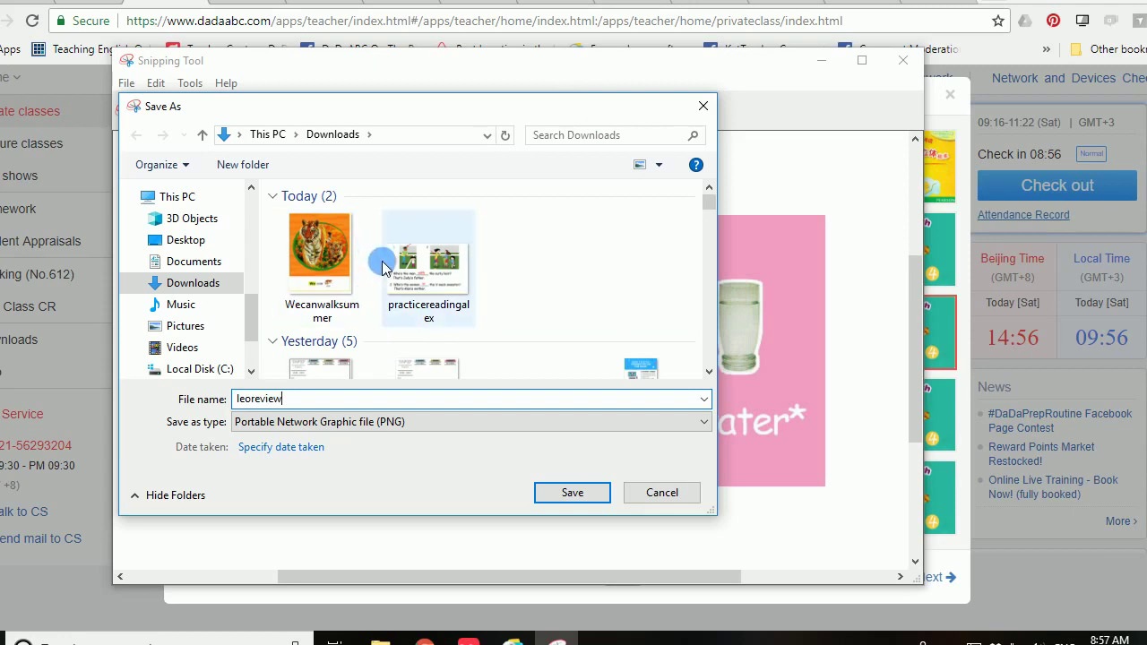
scroll(383, 260, down, 3)
scroll(384, 267, down, 3)
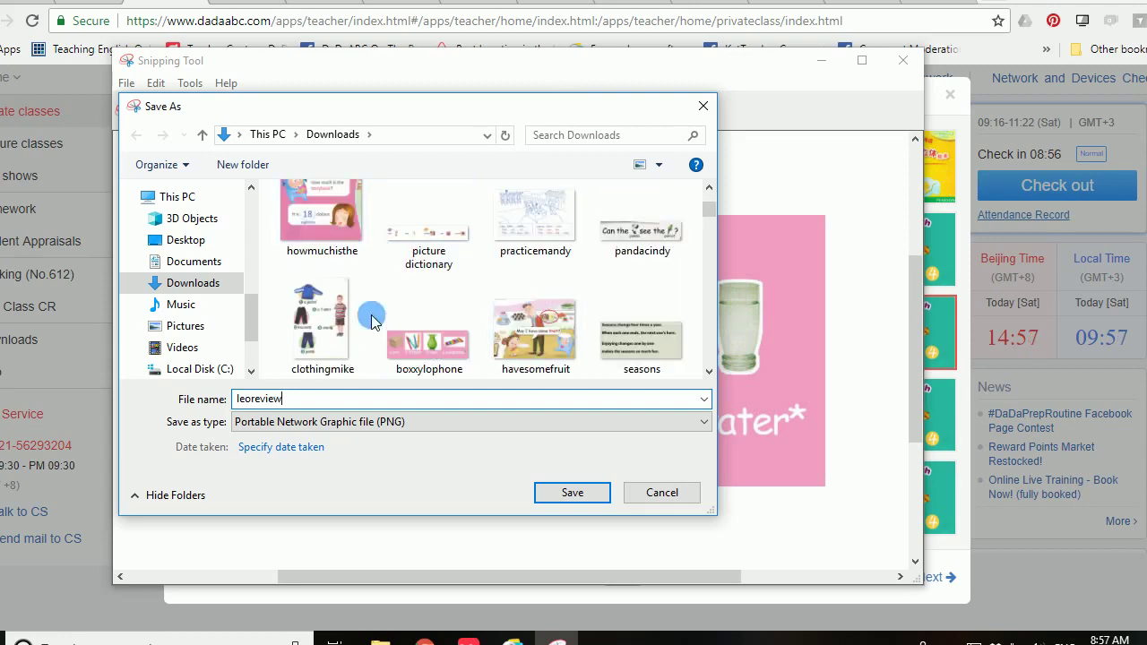
scroll(379, 281, up, 2)
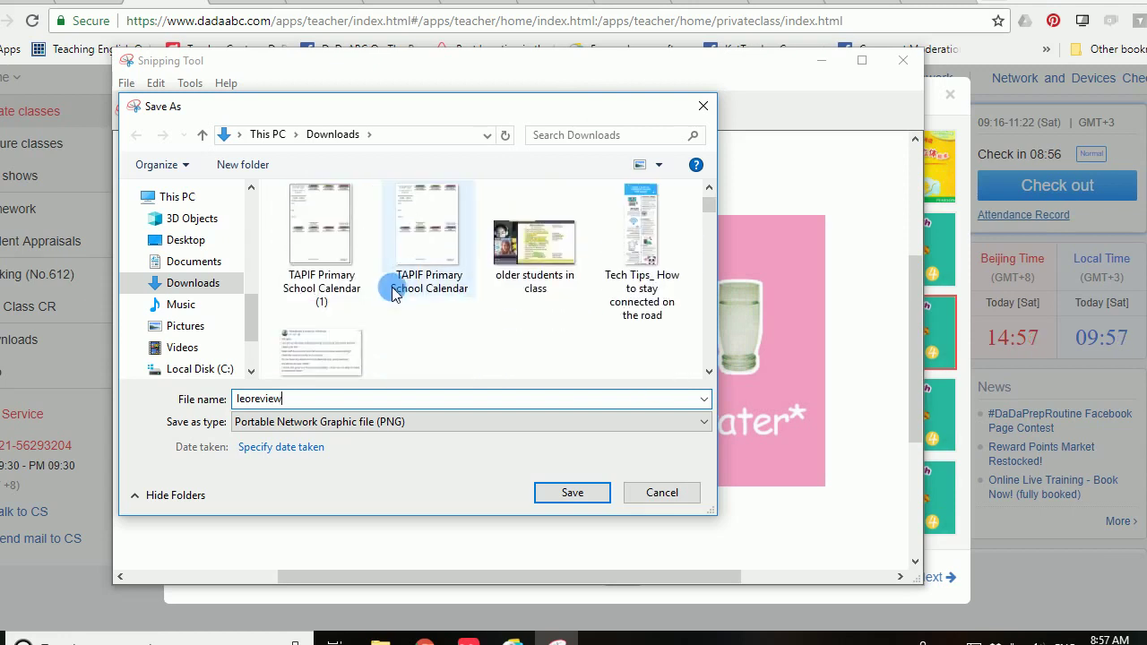
click(570, 499)
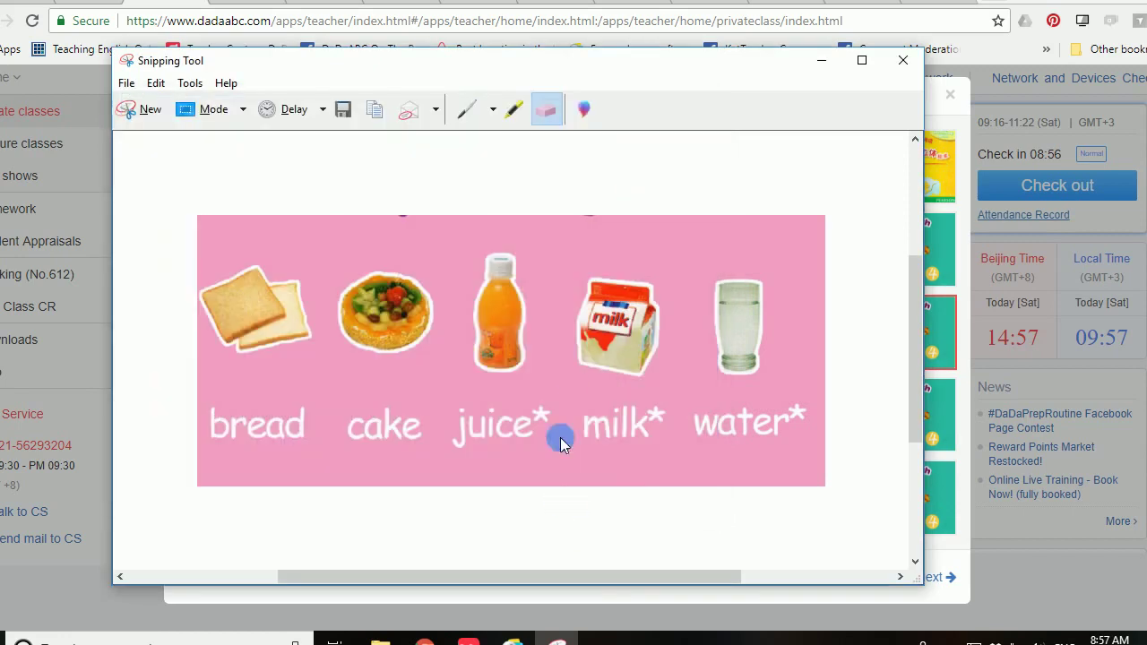
- Close the lesson preview, choose Assign now, and title the homework 'Review your Vocabulary'
click(821, 60)
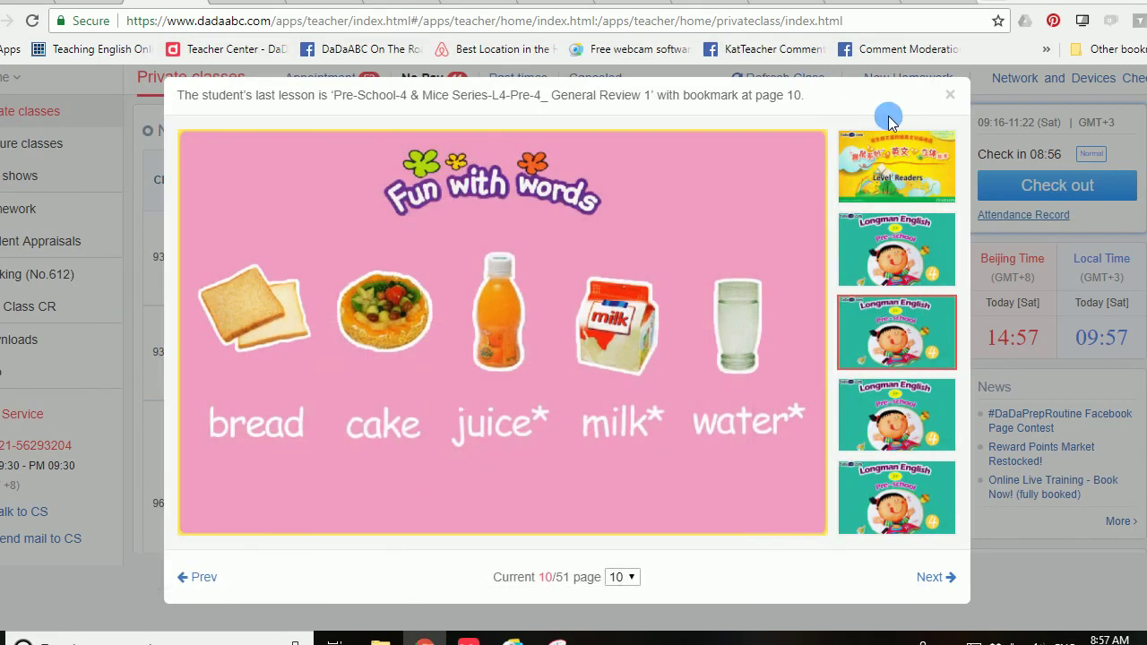
click(950, 95)
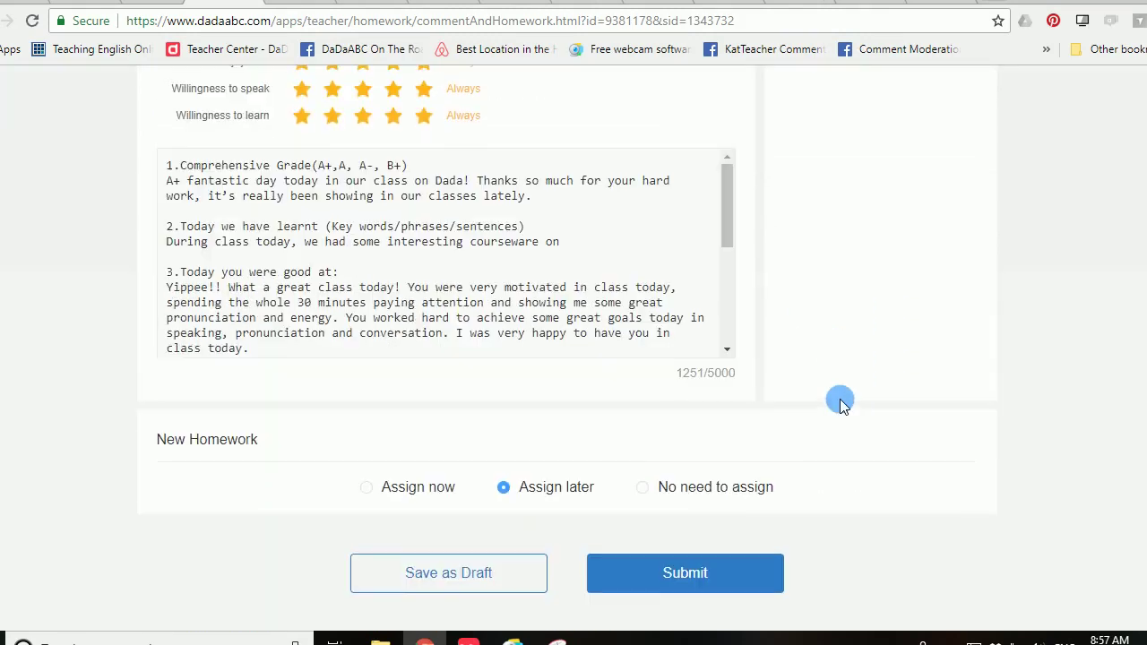
click(437, 486)
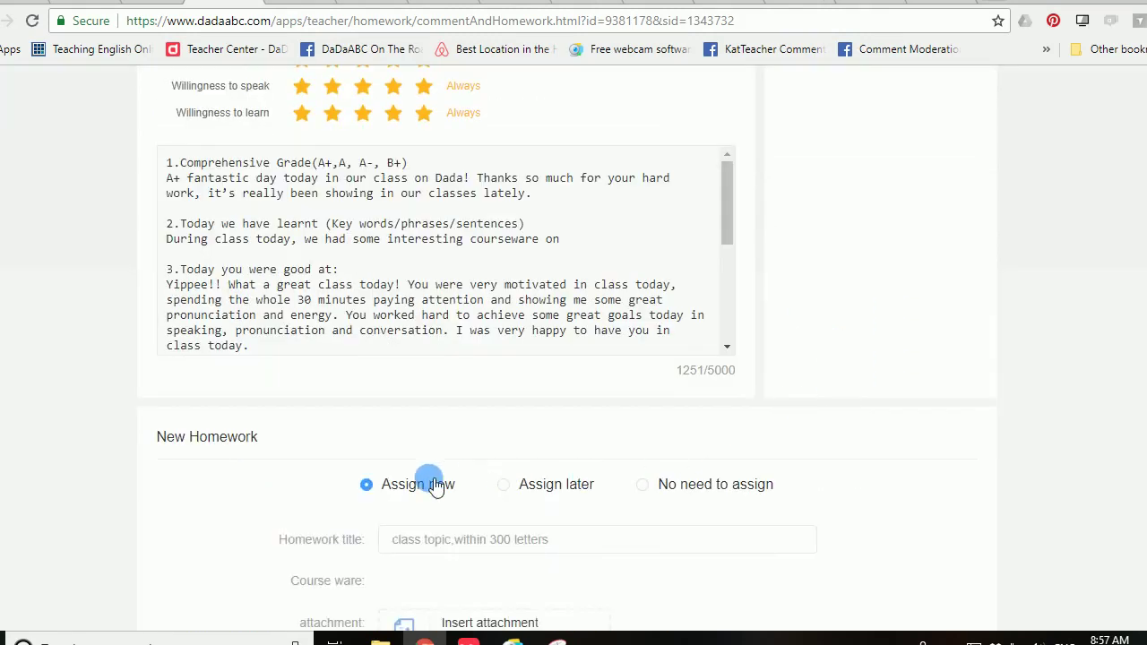
scroll(597, 436, down, 3)
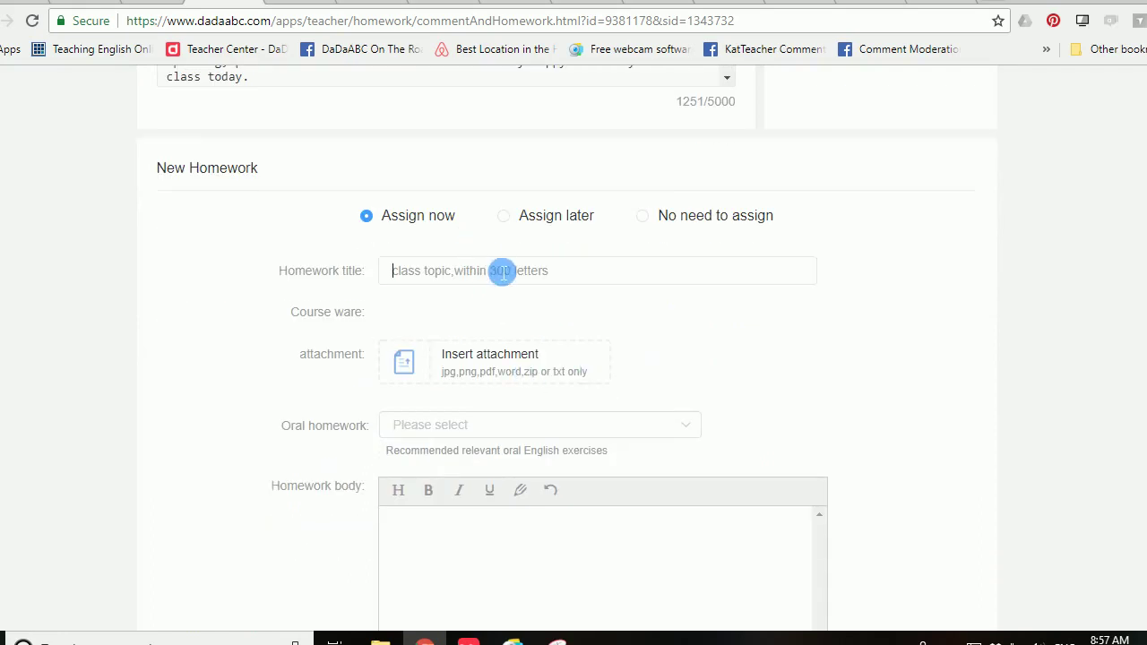
text(Review your Vocabulary)
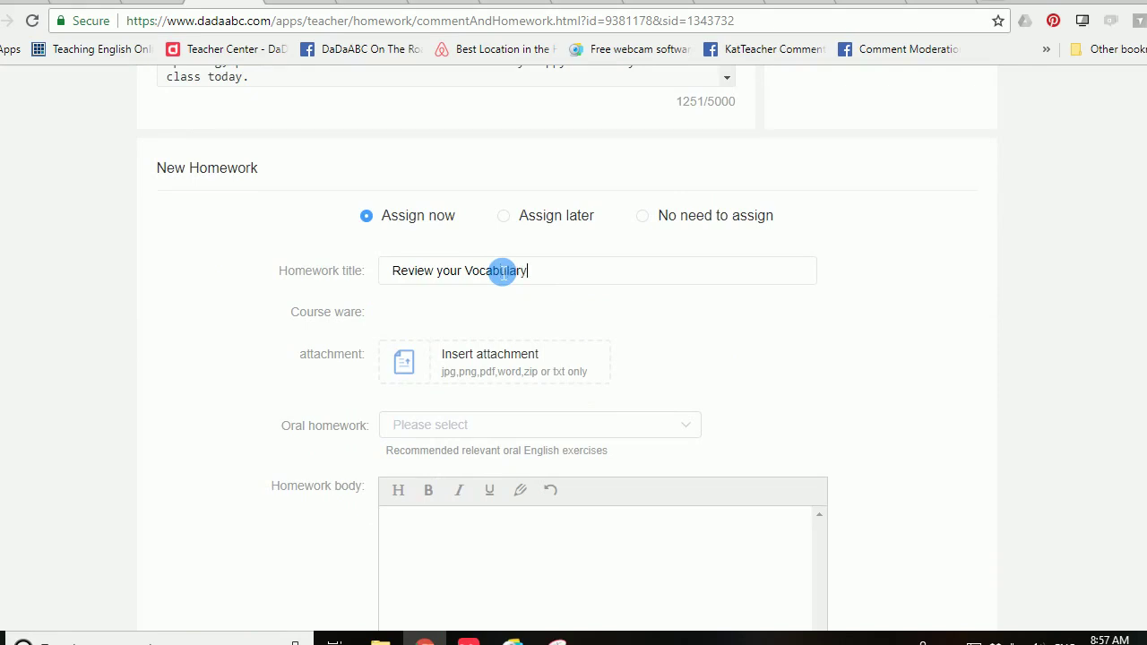
- Attach the leoreview image from Downloads to the homework
click(413, 382)
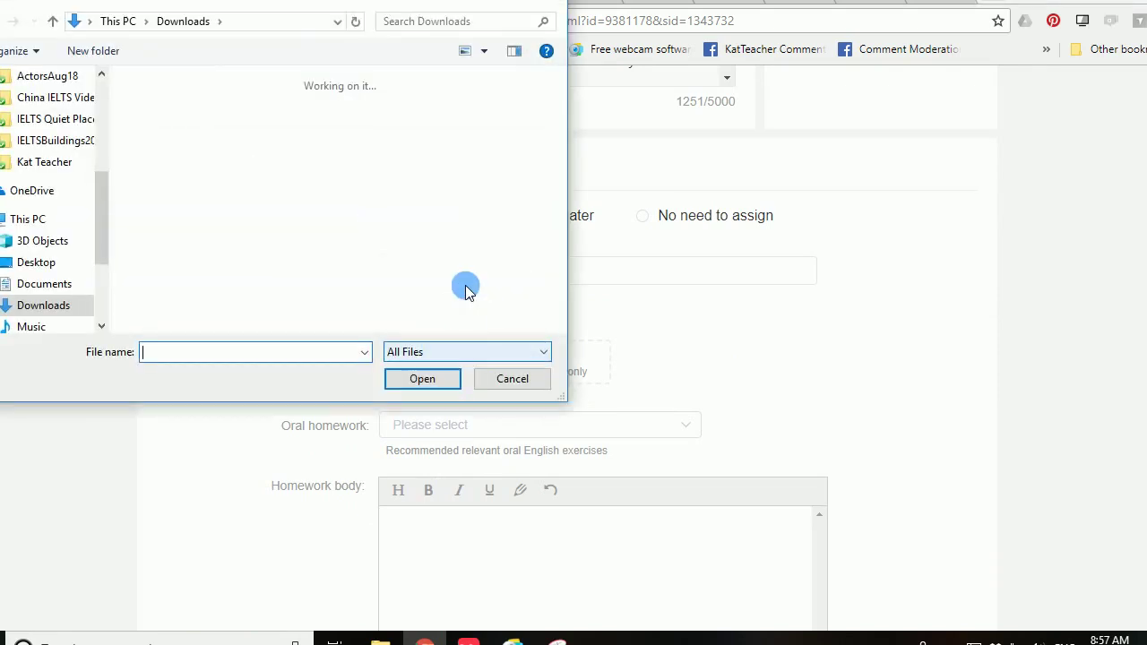
click(187, 151)
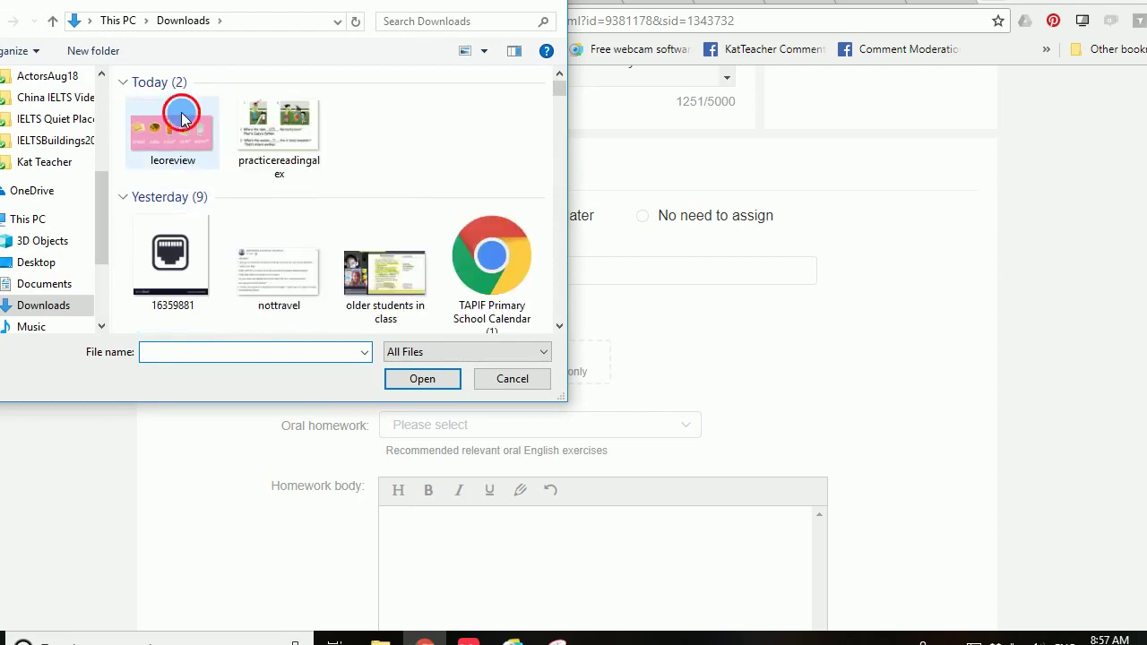
click(422, 380)
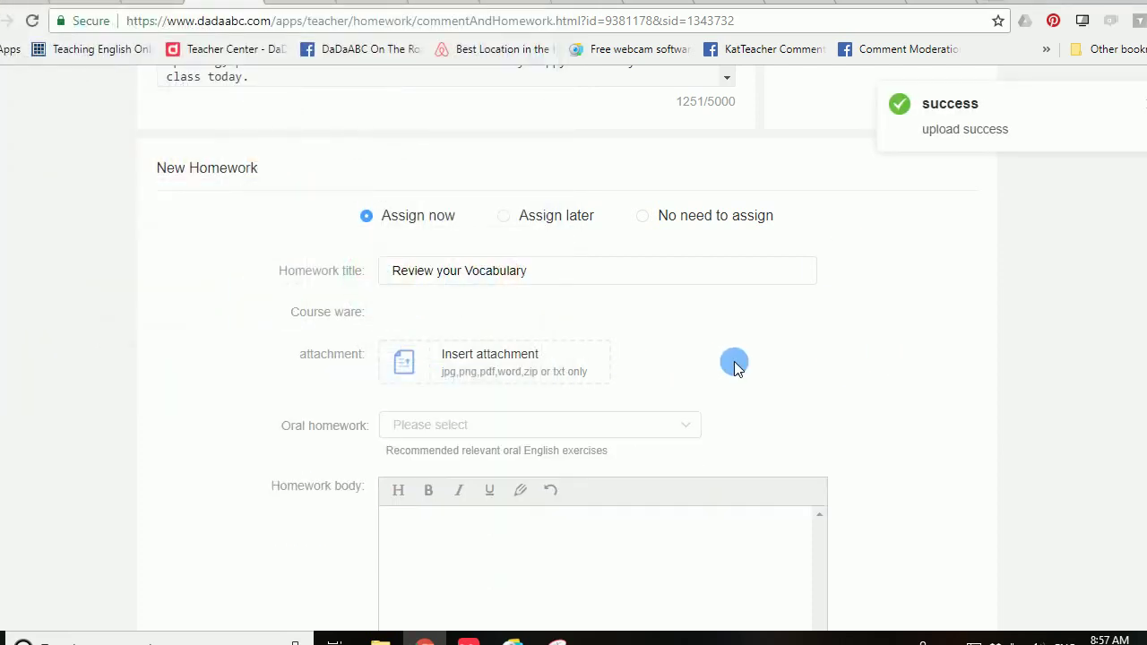
- Copy the homework sentences from the comment box, then focus the empty homework body
scroll(735, 364, down, 2)
click(704, 450)
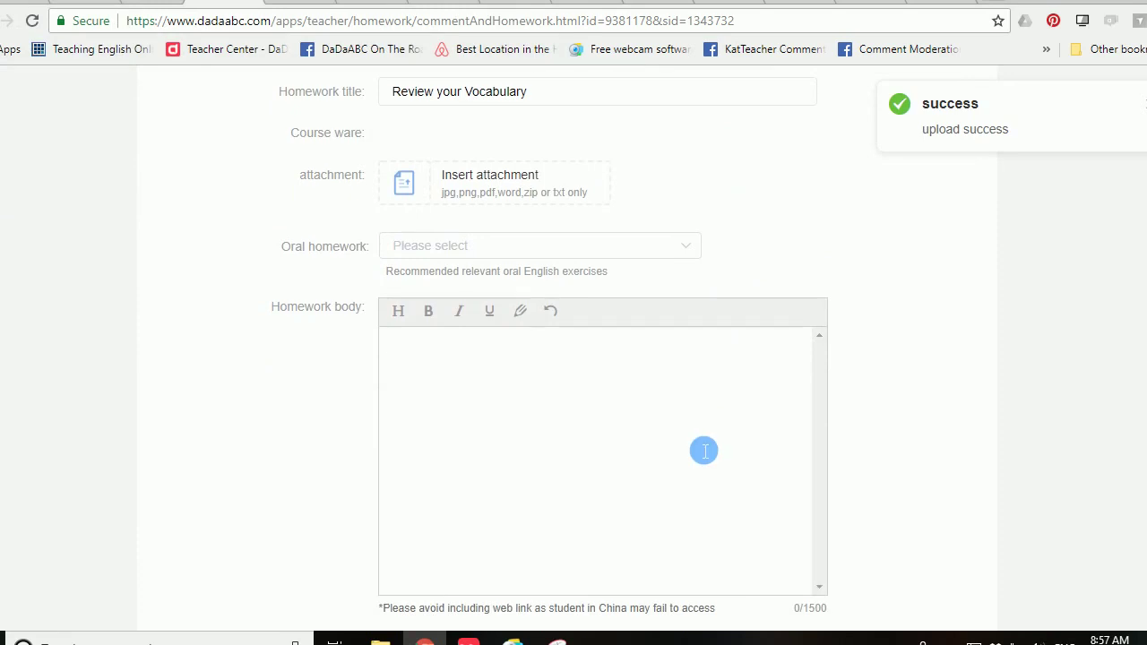
scroll(786, 340, up, 5)
scroll(389, 217, up, 2)
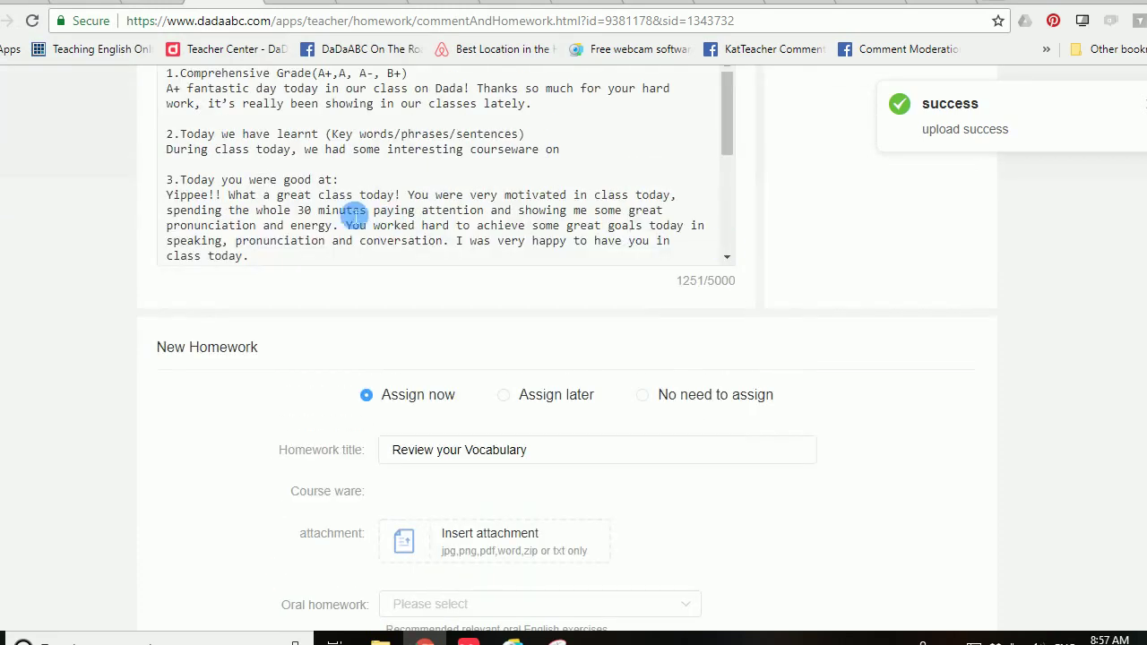
scroll(348, 215, down, 2)
scroll(348, 215, down, 3)
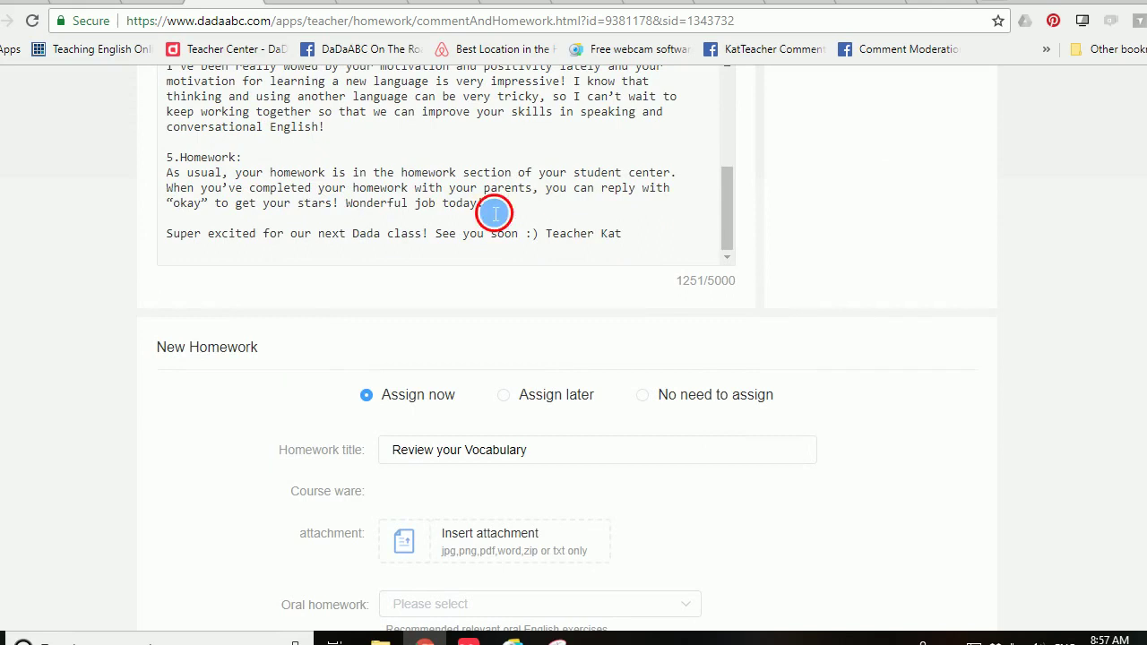
drag(484, 204, 179, 190)
key(ctrl+c)
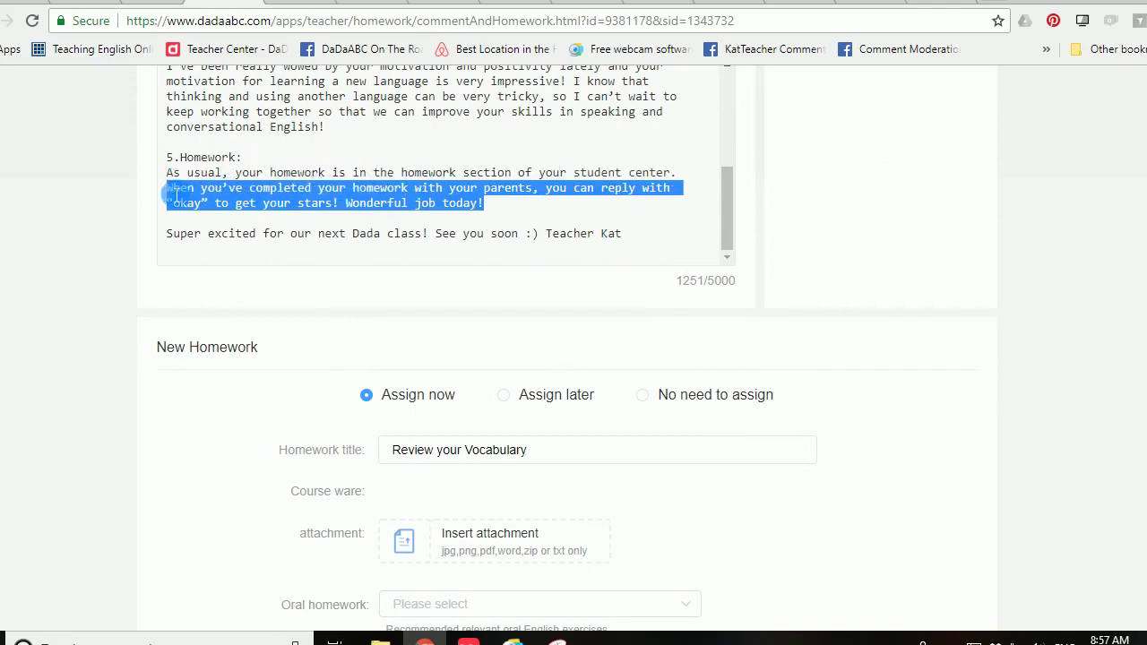
scroll(942, 363, down, 5)
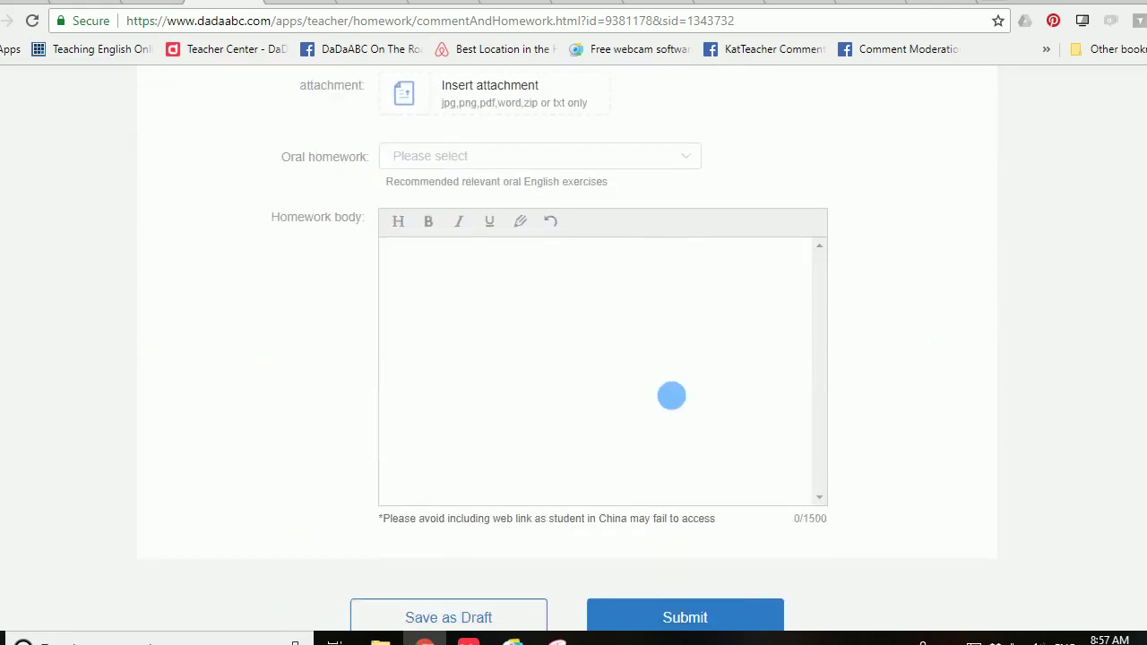
click(656, 411)
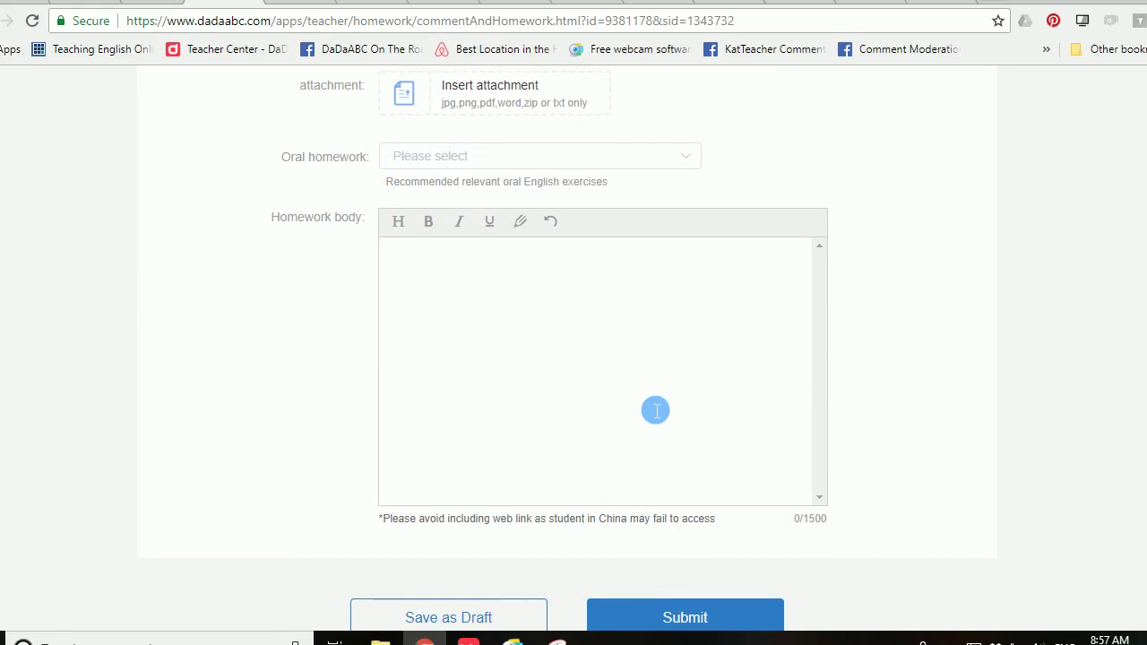
- Paste the line about completing homework with parents and replying 'okay' for stars
key(ctrl+v)
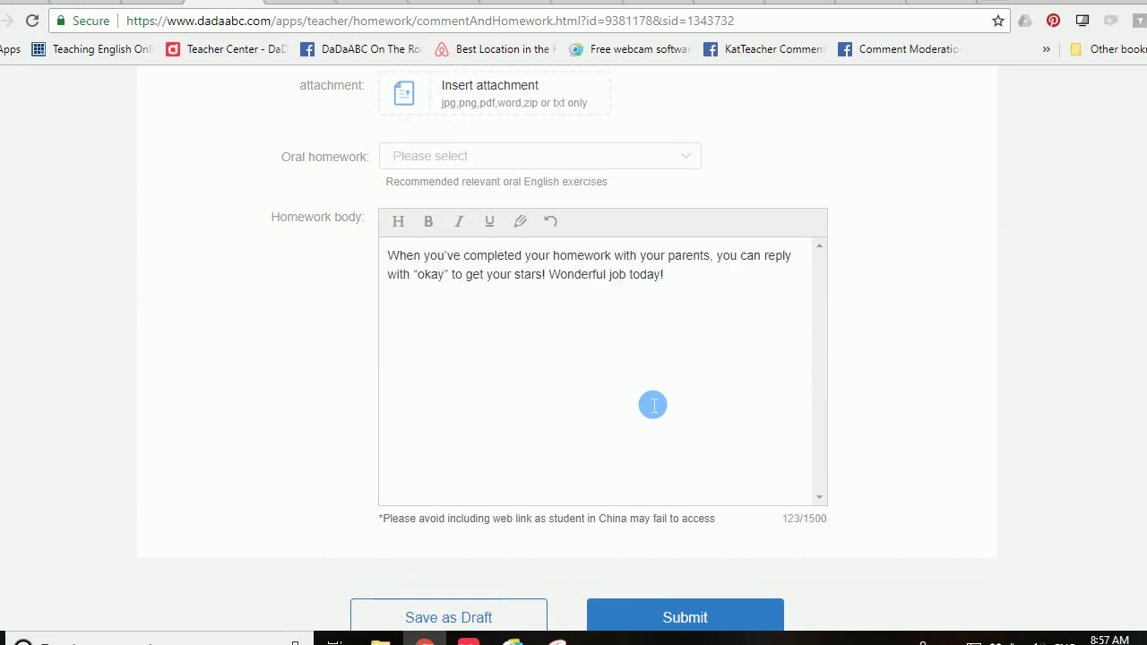